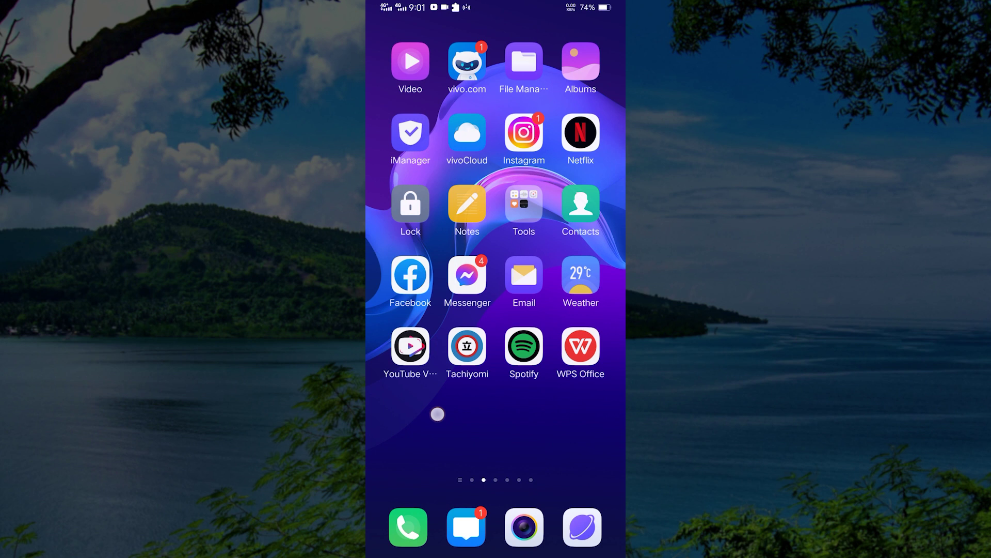
Toggle home-screen edit mode, swipe to the previous page, and launch Settings.
left_click_drag(437, 414, 439, 411)
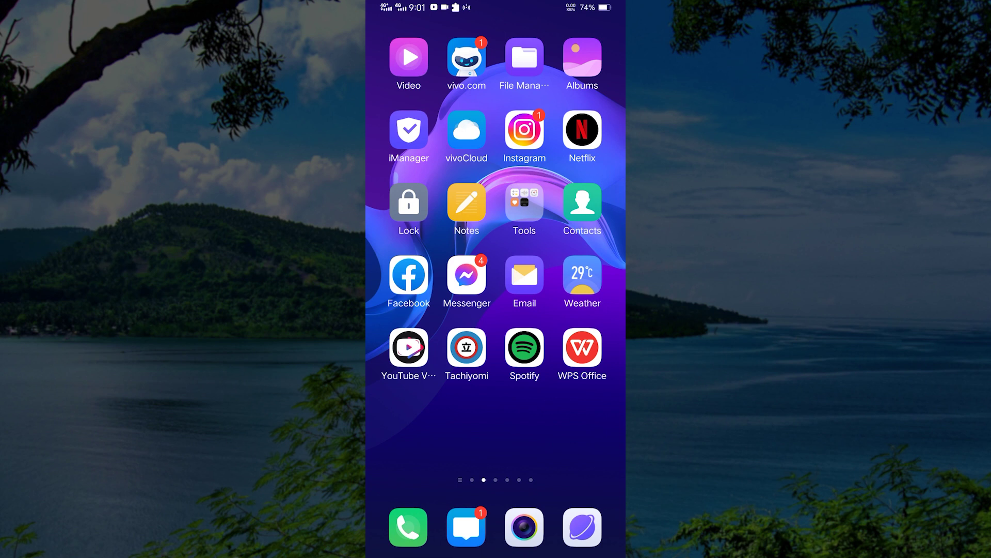
left_click_drag(412, 406, 425, 402)
left_click_drag(434, 310, 589, 310)
left_click(468, 417)
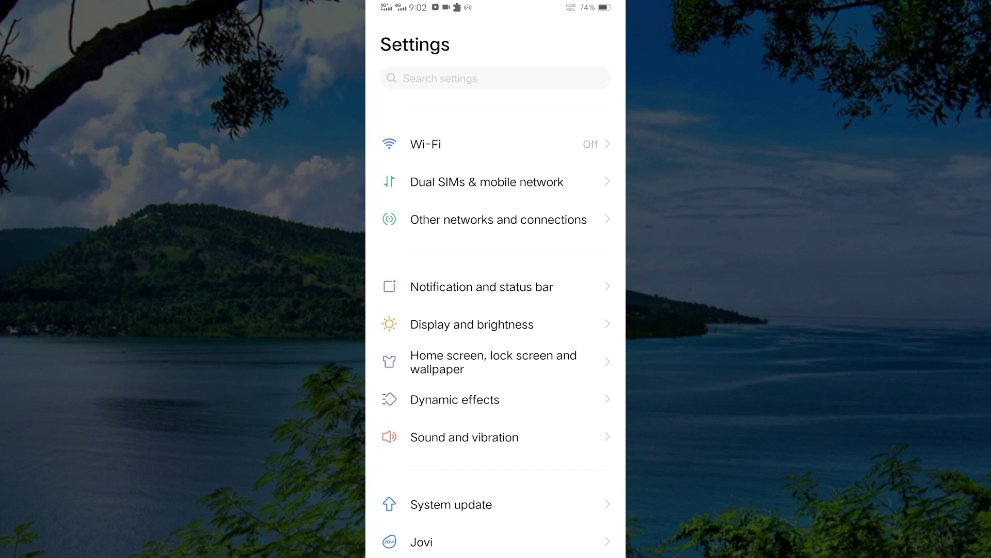
left_click_drag(410, 447, 408, 310)
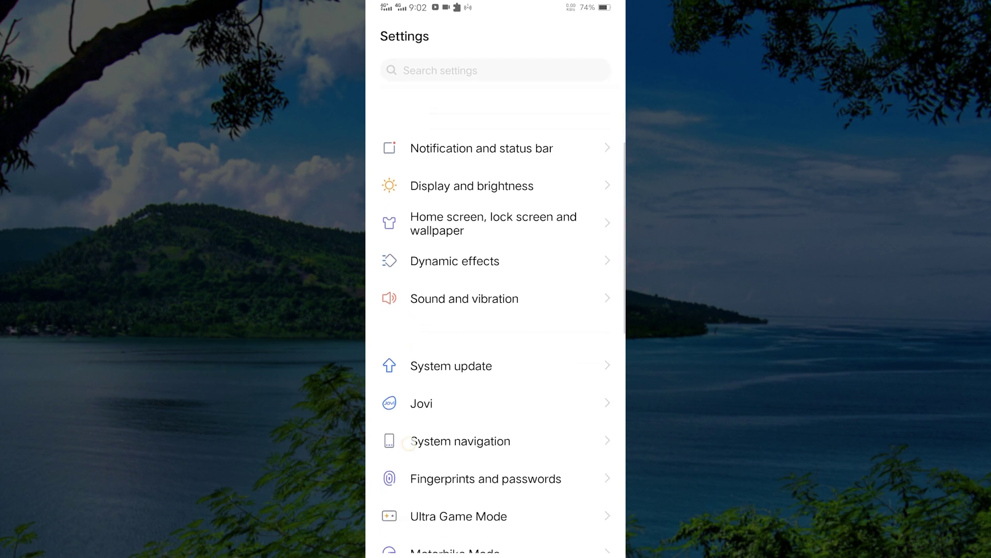
left_click_drag(408, 443, 409, 349)
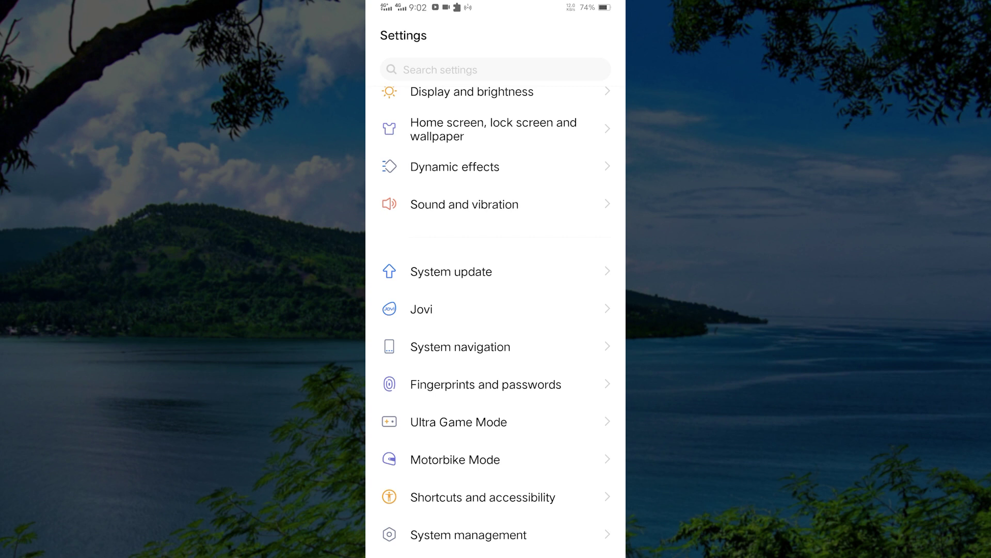
Open System navigation from Settings, where Navigation gestures is the active mode.
left_click(414, 346)
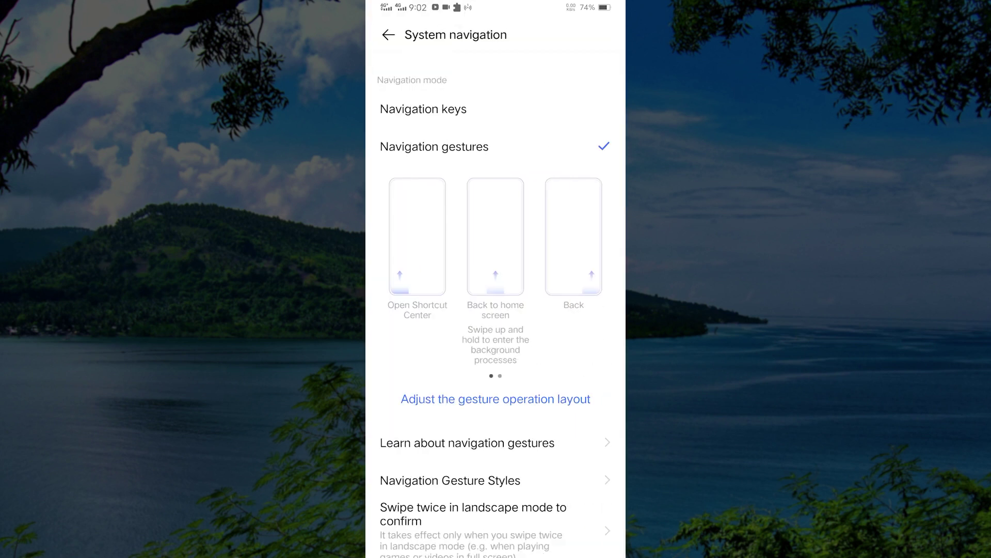
left_click_drag(415, 384, 407, 356)
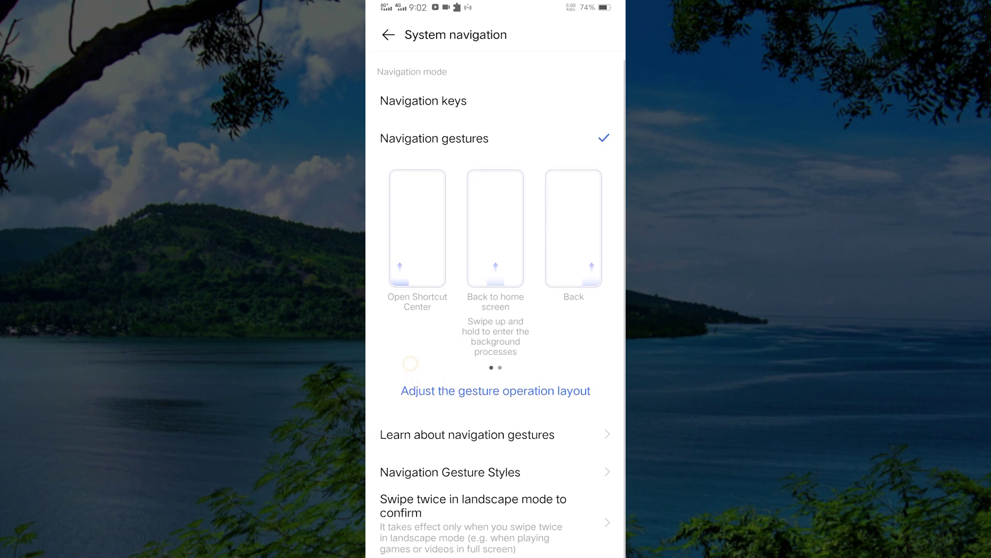
Change the navigation mode from Navigation gestures to Navigation keys.
left_click_drag(408, 356, 408, 363)
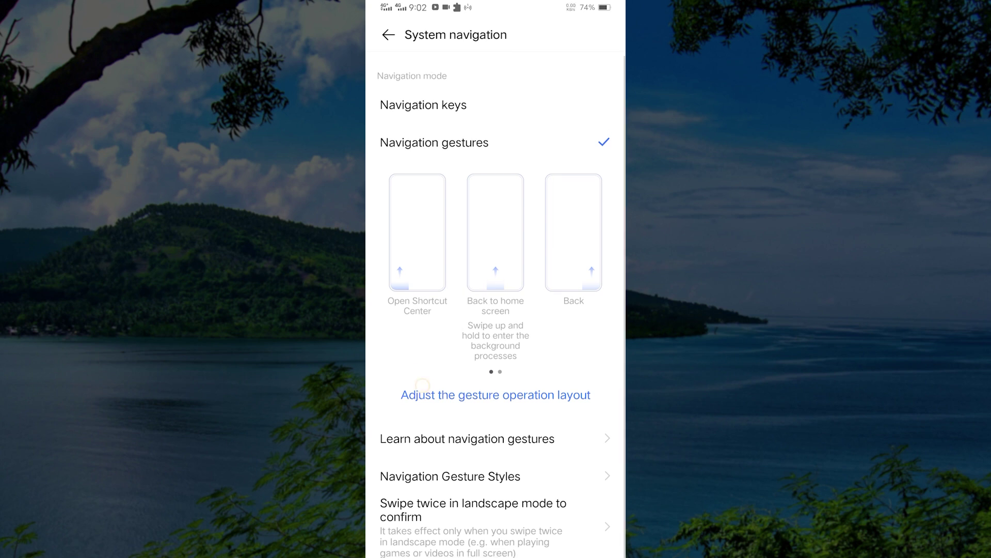
scroll(496, 310, "down", 1)
scroll(496, 310, "up", 1)
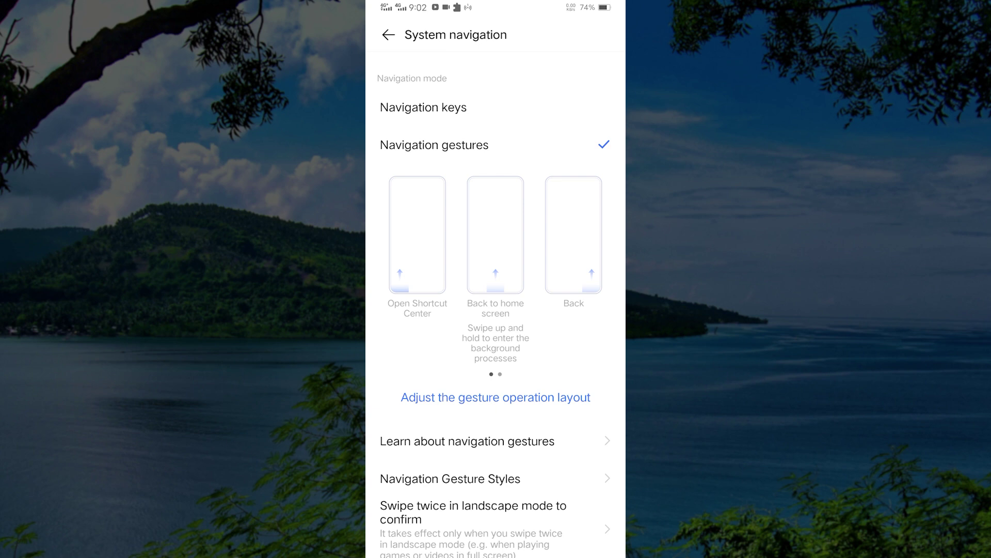
left_click(423, 107)
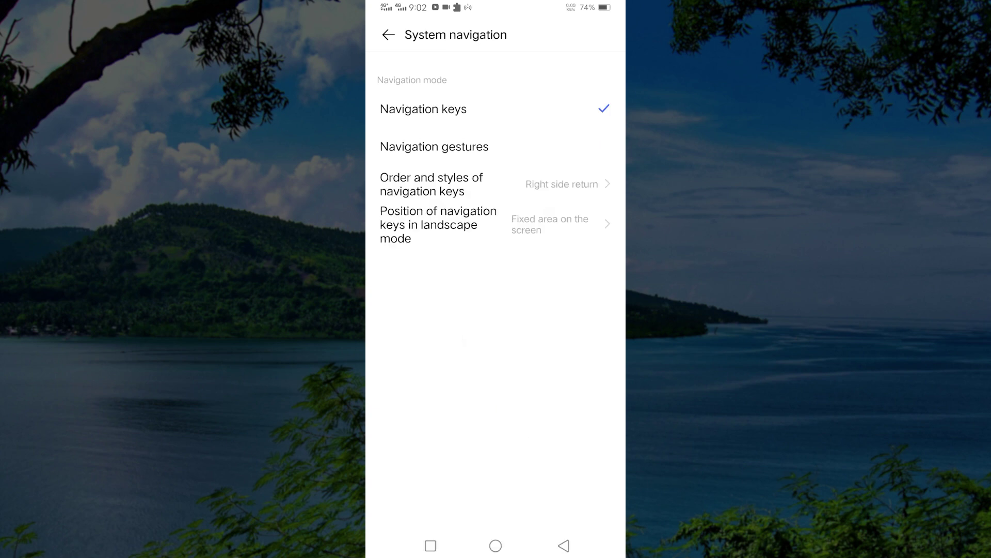
View 'Order and styles of navigation keys' with the recents-home-back order and classic icons checked.
left_click(431, 184)
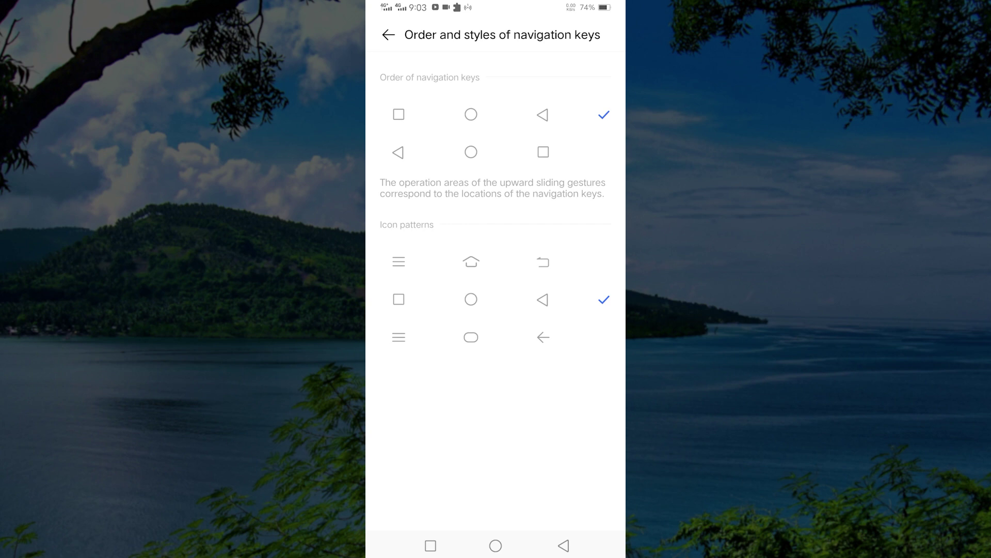
left_click(403, 437)
Return to System navigation and switch the mode back to Navigation gestures.
key("Escape")
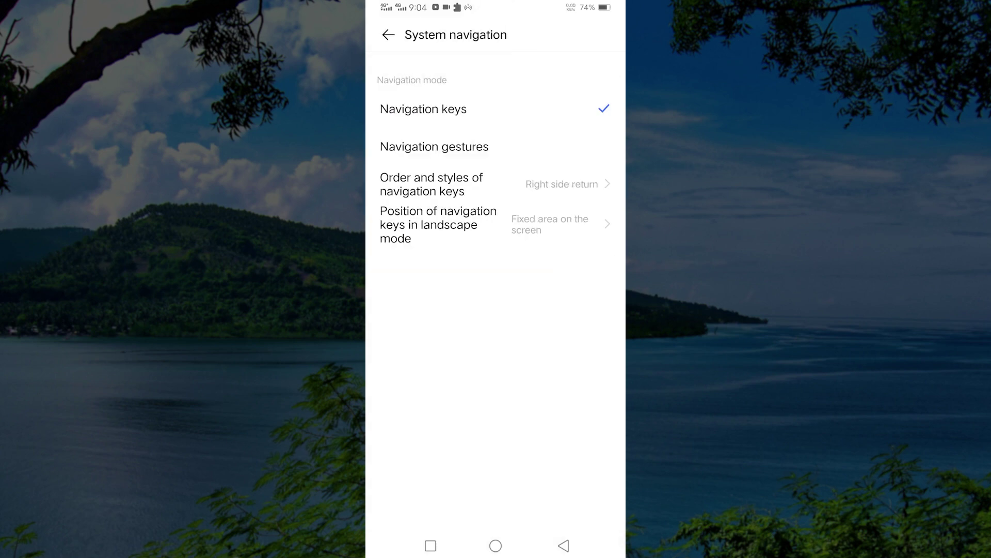
left_click(433, 147)
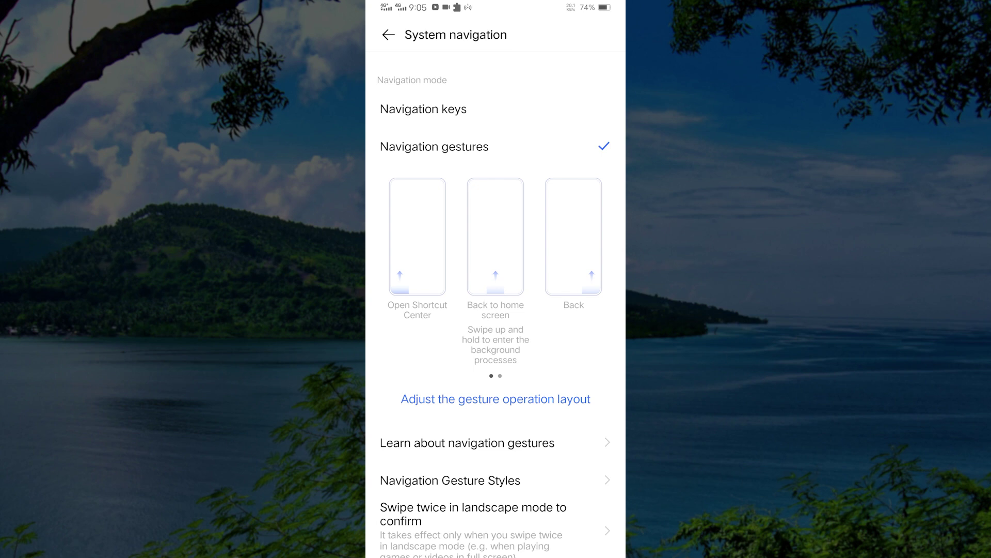
scroll(496, 310, "up", 1)
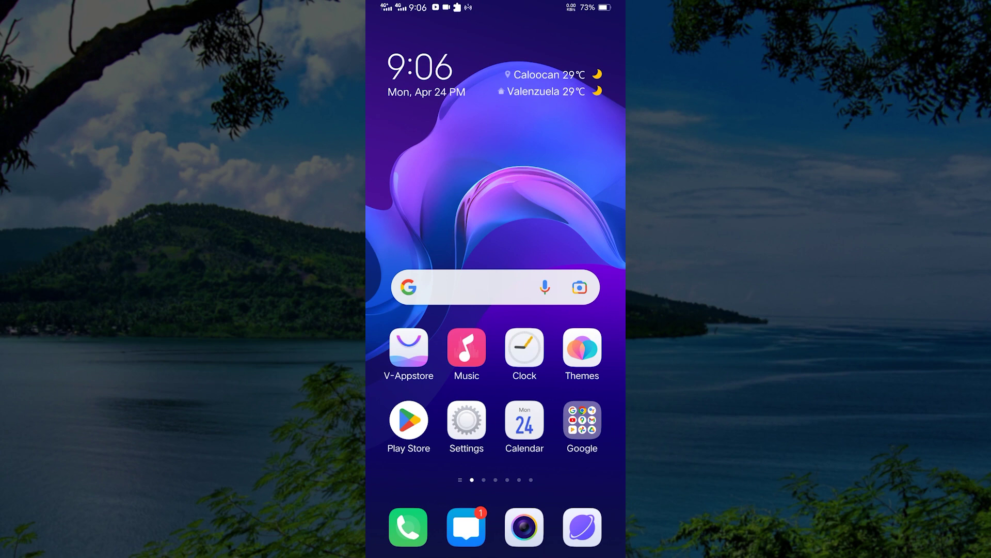
Swipe to the next home-screen page showing Video, Instagram and Netflix.
mouse_move(558, 233)
left_mouse_down()
mouse_move(418, 232)
mouse_move(557, 233)
left_mouse_up()
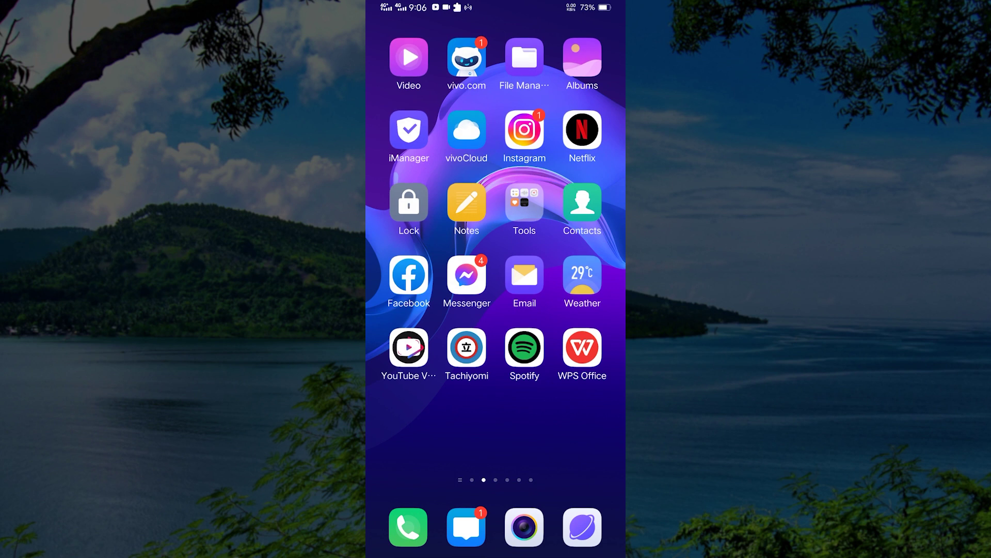